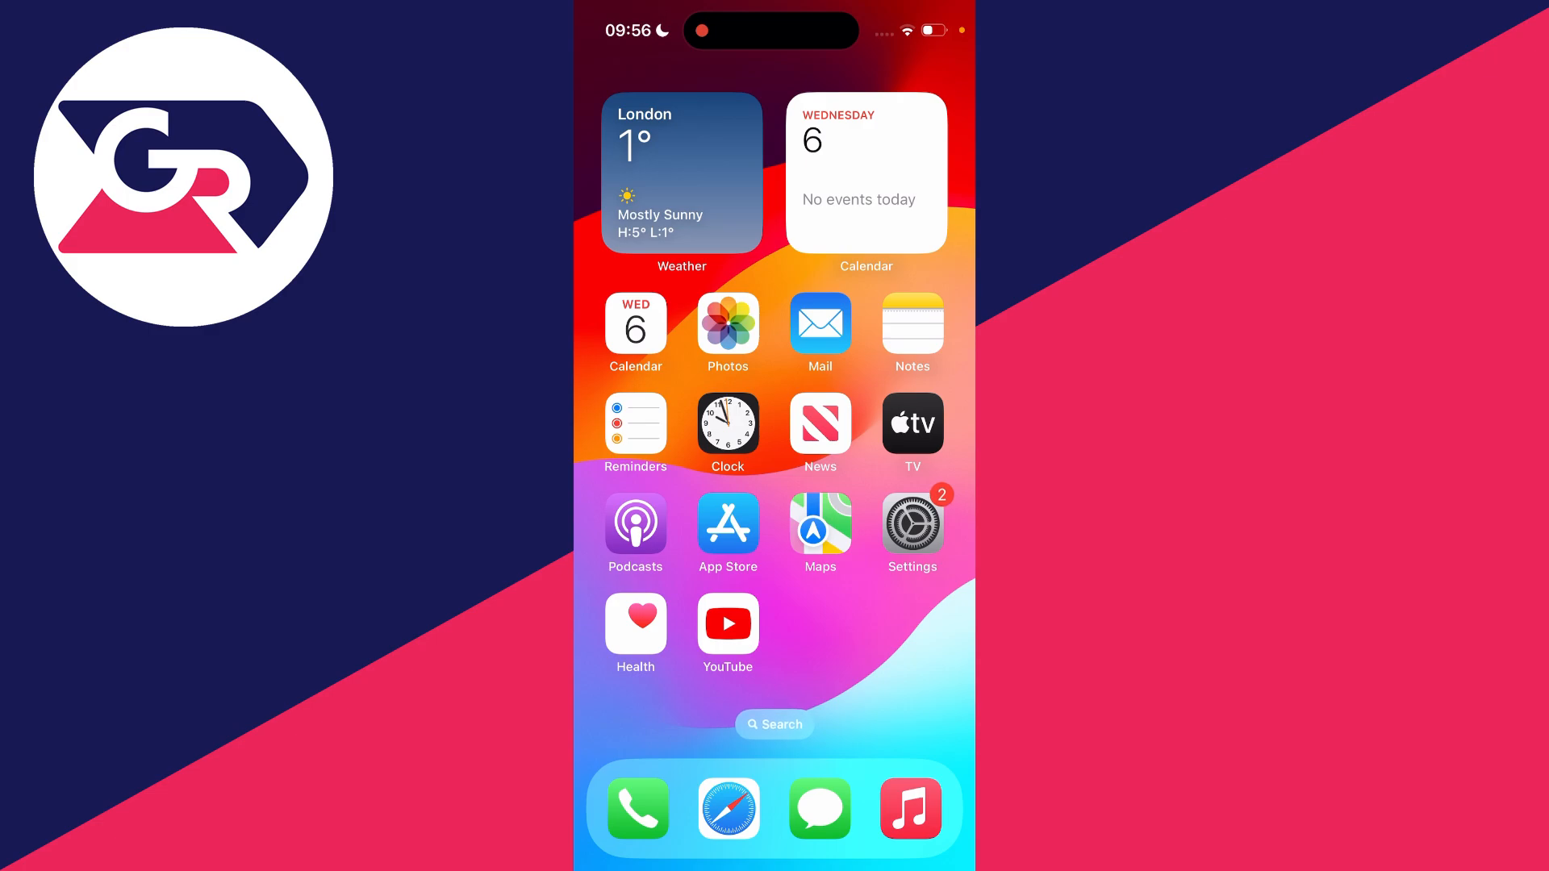
Step: Reach the Camera access list under Privacy & Security from the home screen
{"action": "left_click", "coordinate": [914, 525]}
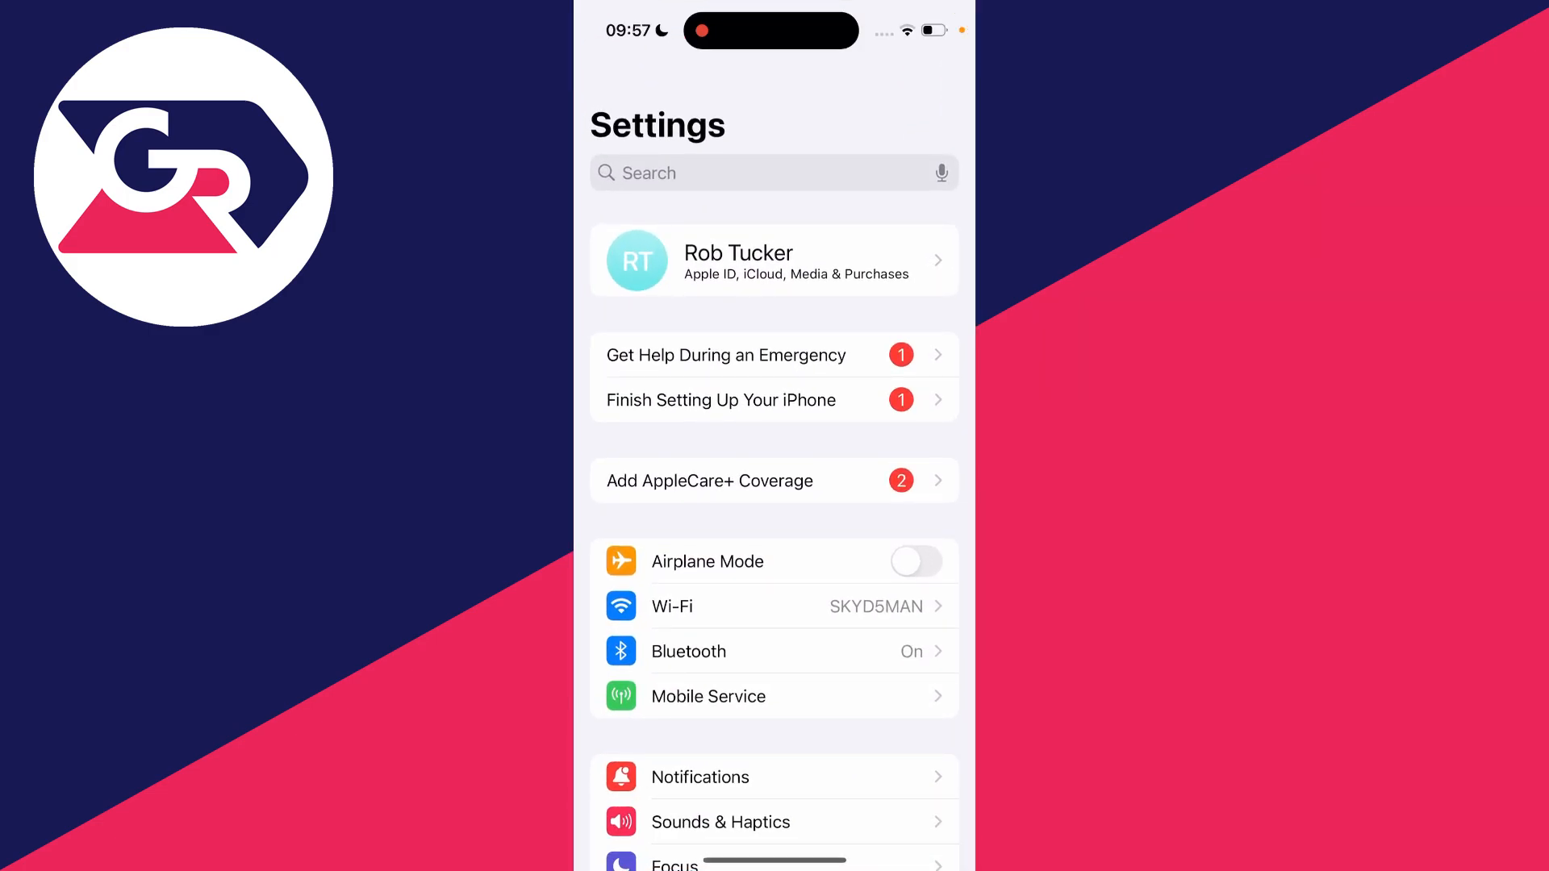
{"action": "scroll", "coordinate": [775, 484], "scroll_direction": "down", "scroll_amount": 5}
{"action": "scroll", "coordinate": [775, 485], "scroll_direction": "down", "scroll_amount": 5}
{"action": "scroll", "coordinate": [775, 484], "scroll_direction": "down", "scroll_amount": 3}
{"action": "left_click", "coordinate": [774, 503]}
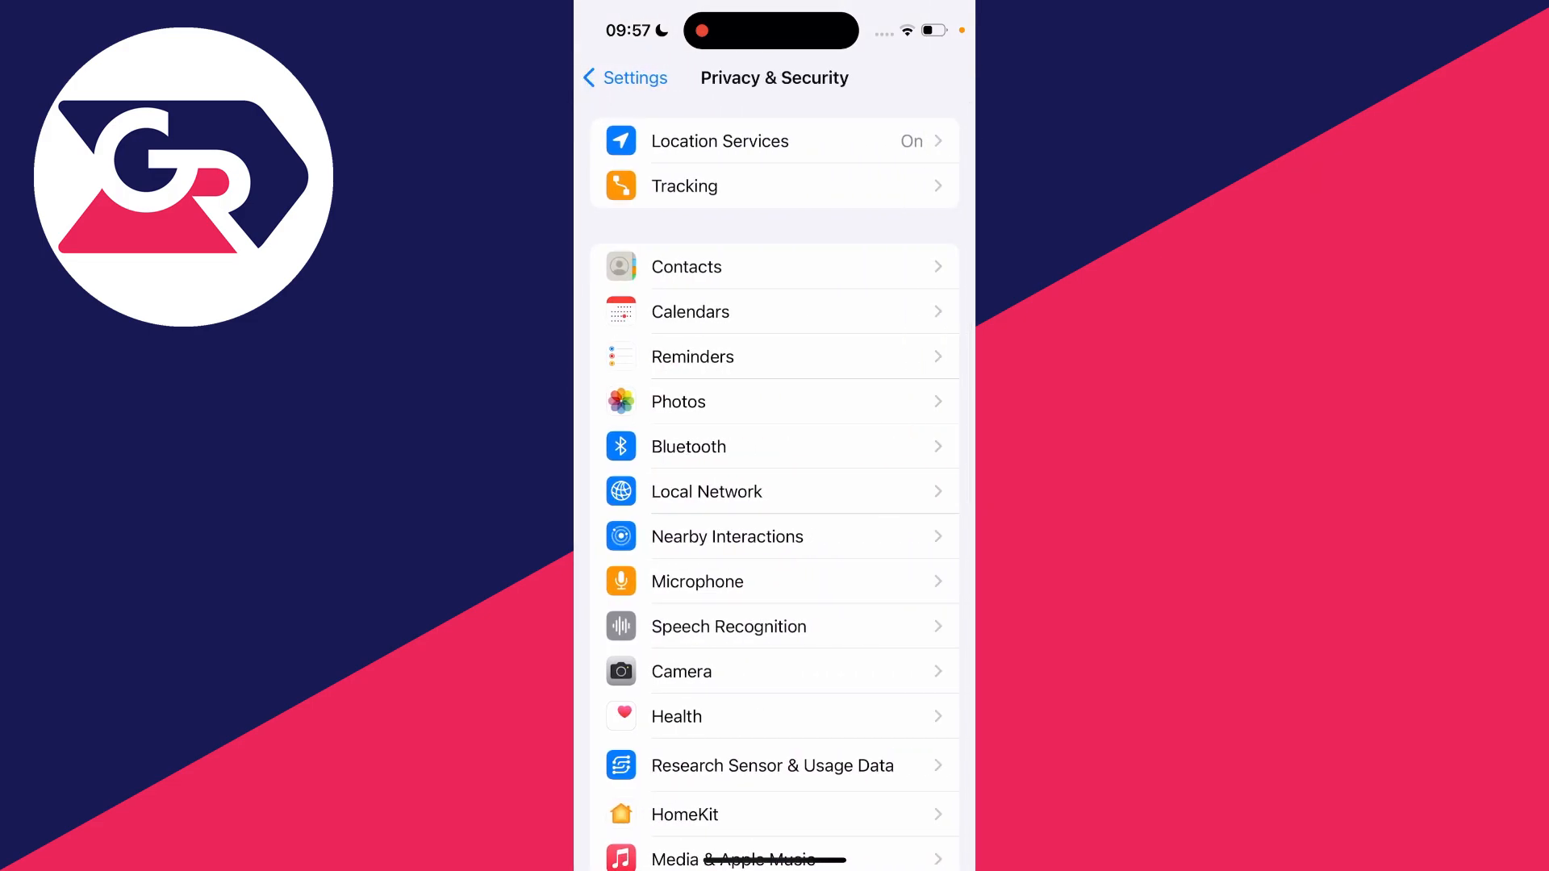
{"action": "scroll", "coordinate": [774, 485], "scroll_direction": "down", "scroll_amount": 3}
{"action": "left_click", "coordinate": [774, 542]}
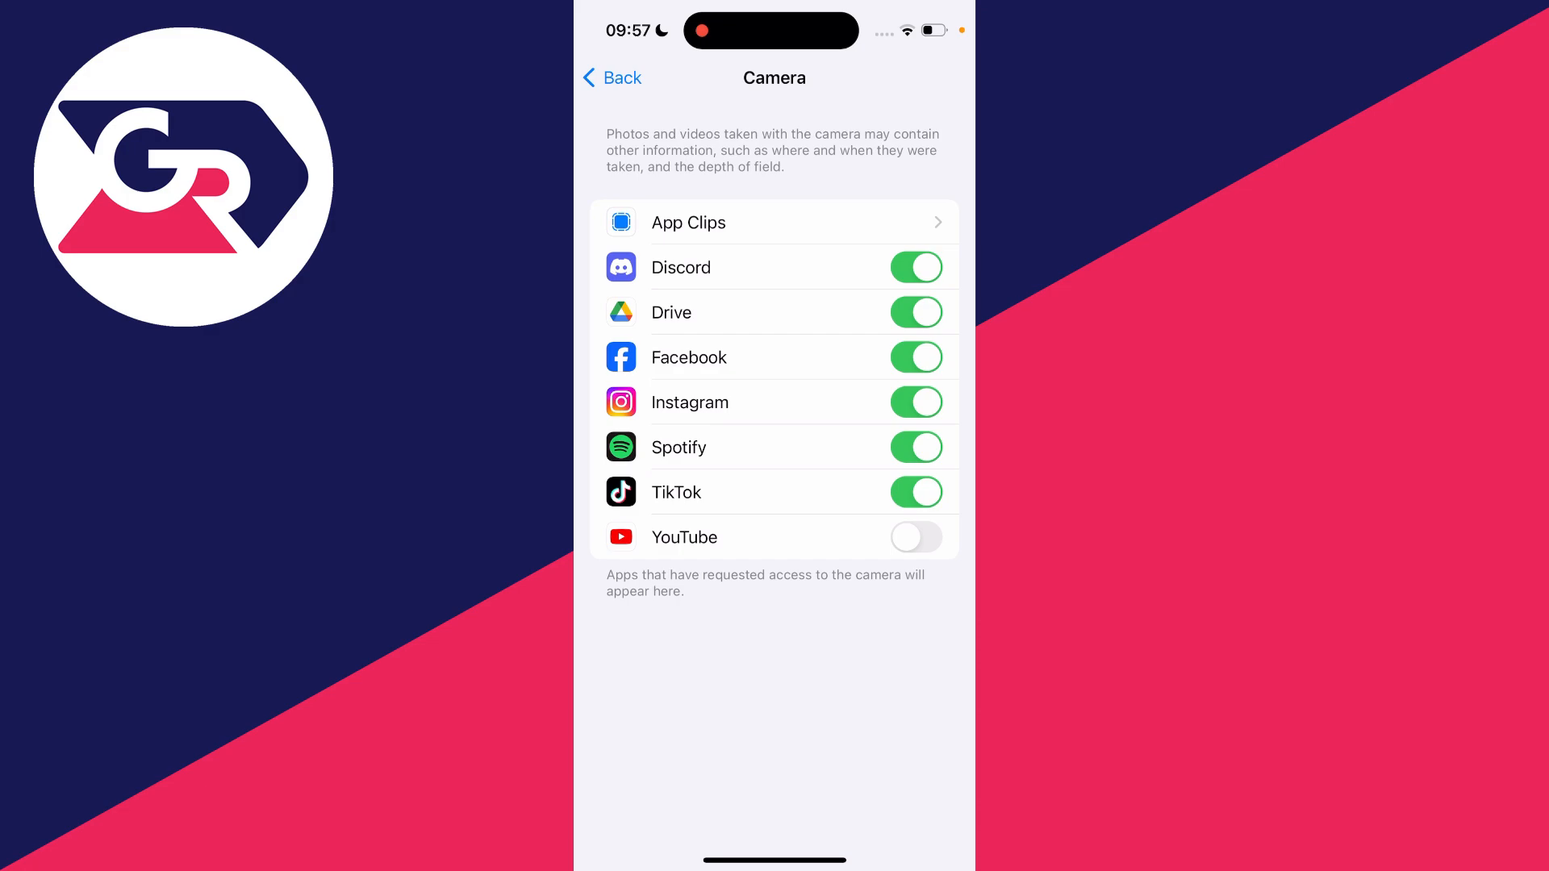
Step: Switch on YouTube's camera access and go back to Privacy & Security
{"action": "left_click", "coordinate": [916, 537]}
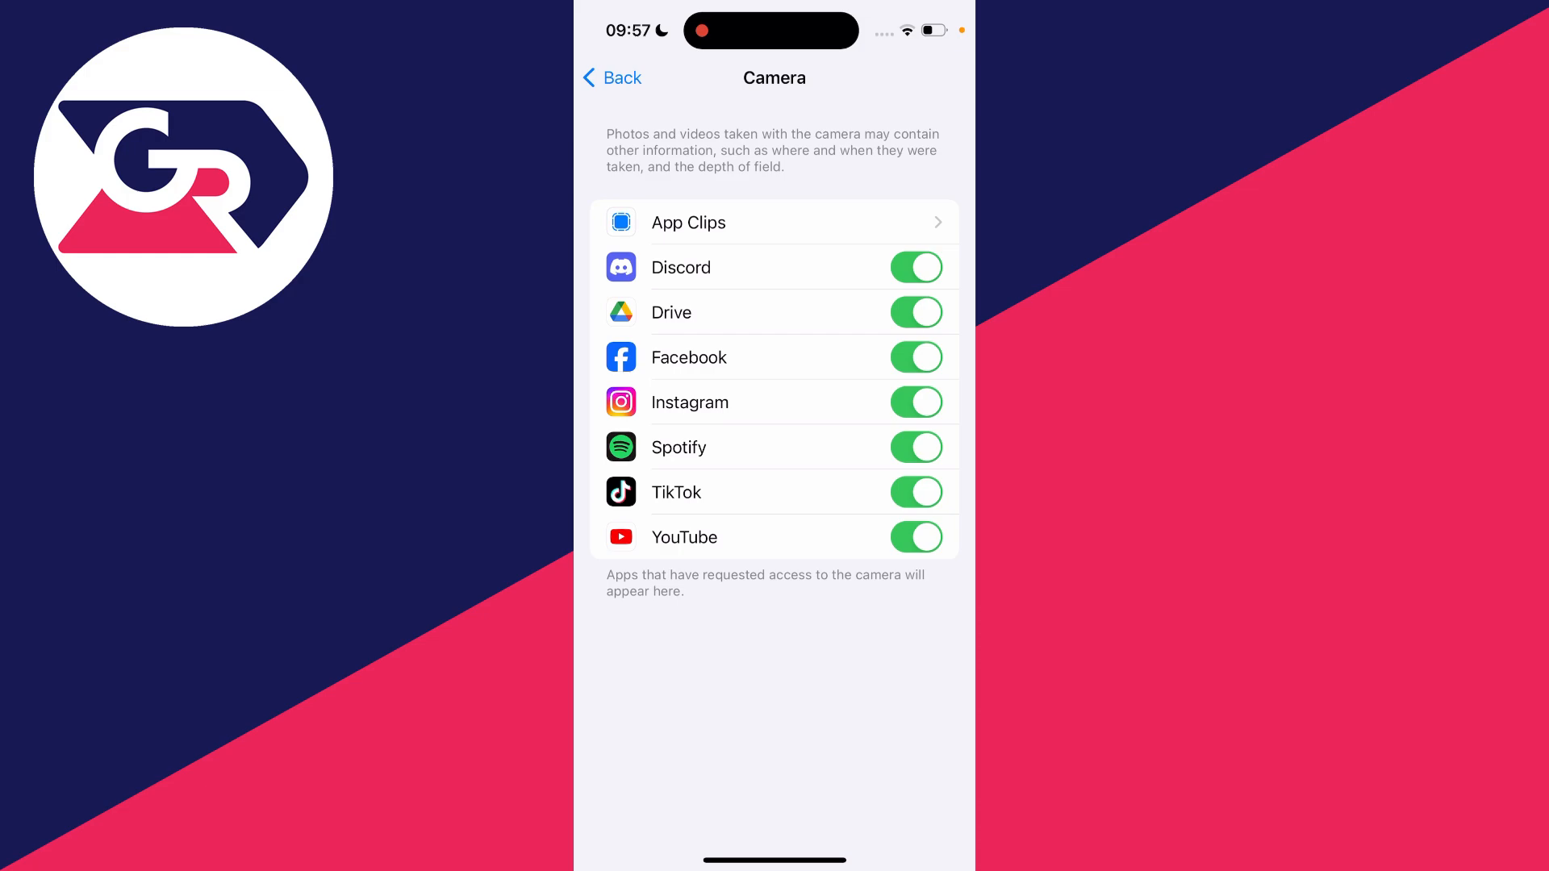
{"action": "left_click", "coordinate": [611, 78]}
Step: Return to the main Settings list and enter TikTok's settings page
{"action": "left_click", "coordinate": [612, 78]}
{"action": "scroll", "coordinate": [774, 484], "scroll_direction": "down", "scroll_amount": 10}
{"action": "scroll", "coordinate": [775, 485], "scroll_direction": "down", "scroll_amount": 10}
{"action": "scroll", "coordinate": [775, 484], "scroll_direction": "down", "scroll_amount": 10}
{"action": "scroll", "coordinate": [774, 484], "scroll_direction": "down", "scroll_amount": 10}
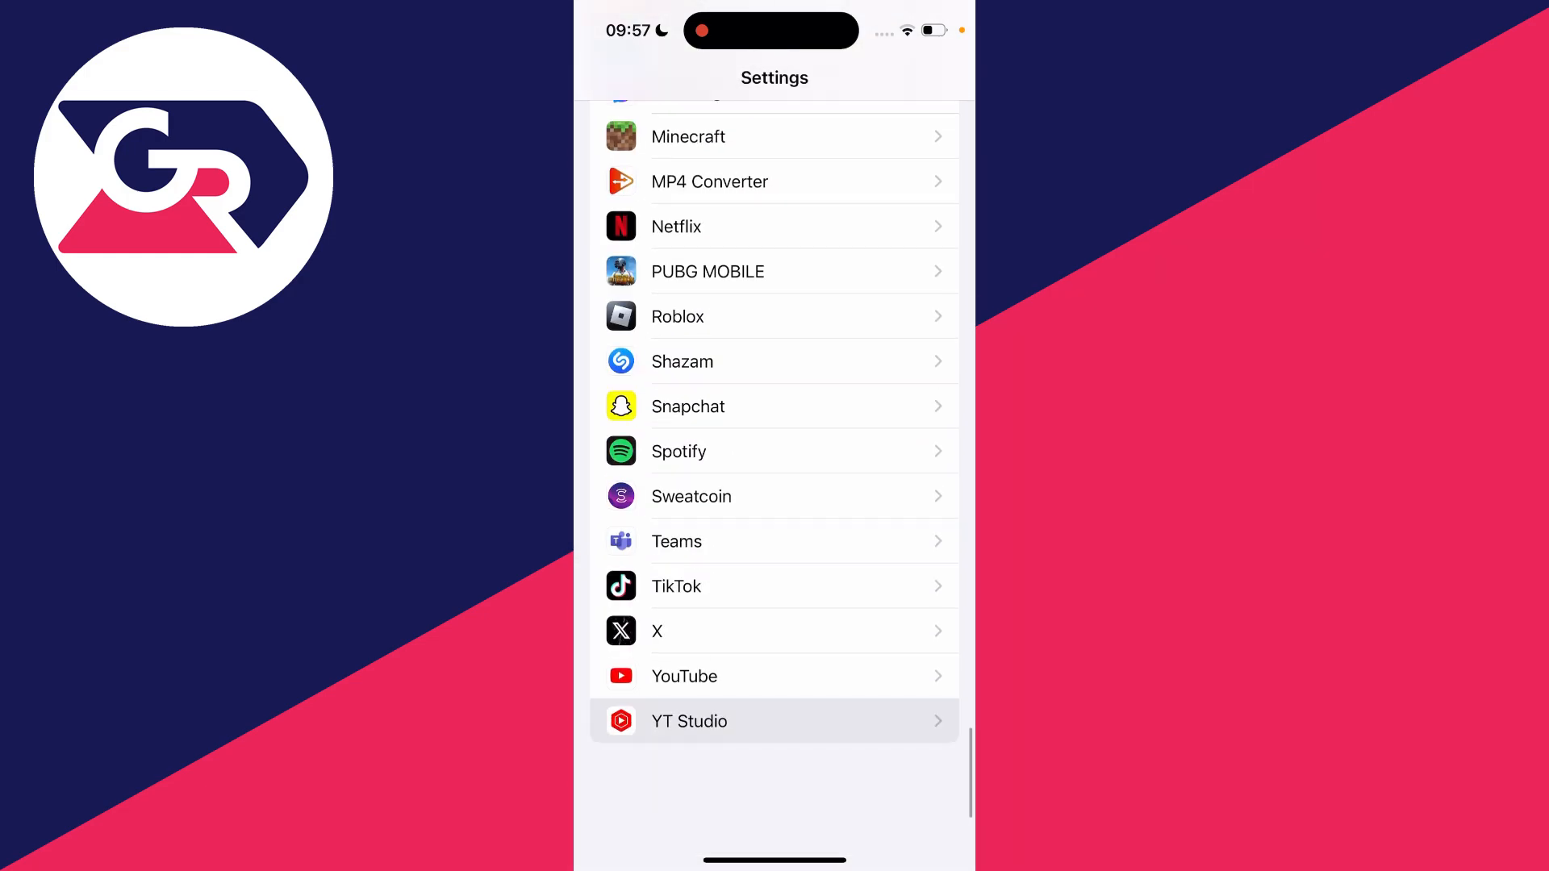
{"action": "scroll", "coordinate": [775, 484], "scroll_direction": "up", "scroll_amount": 3}
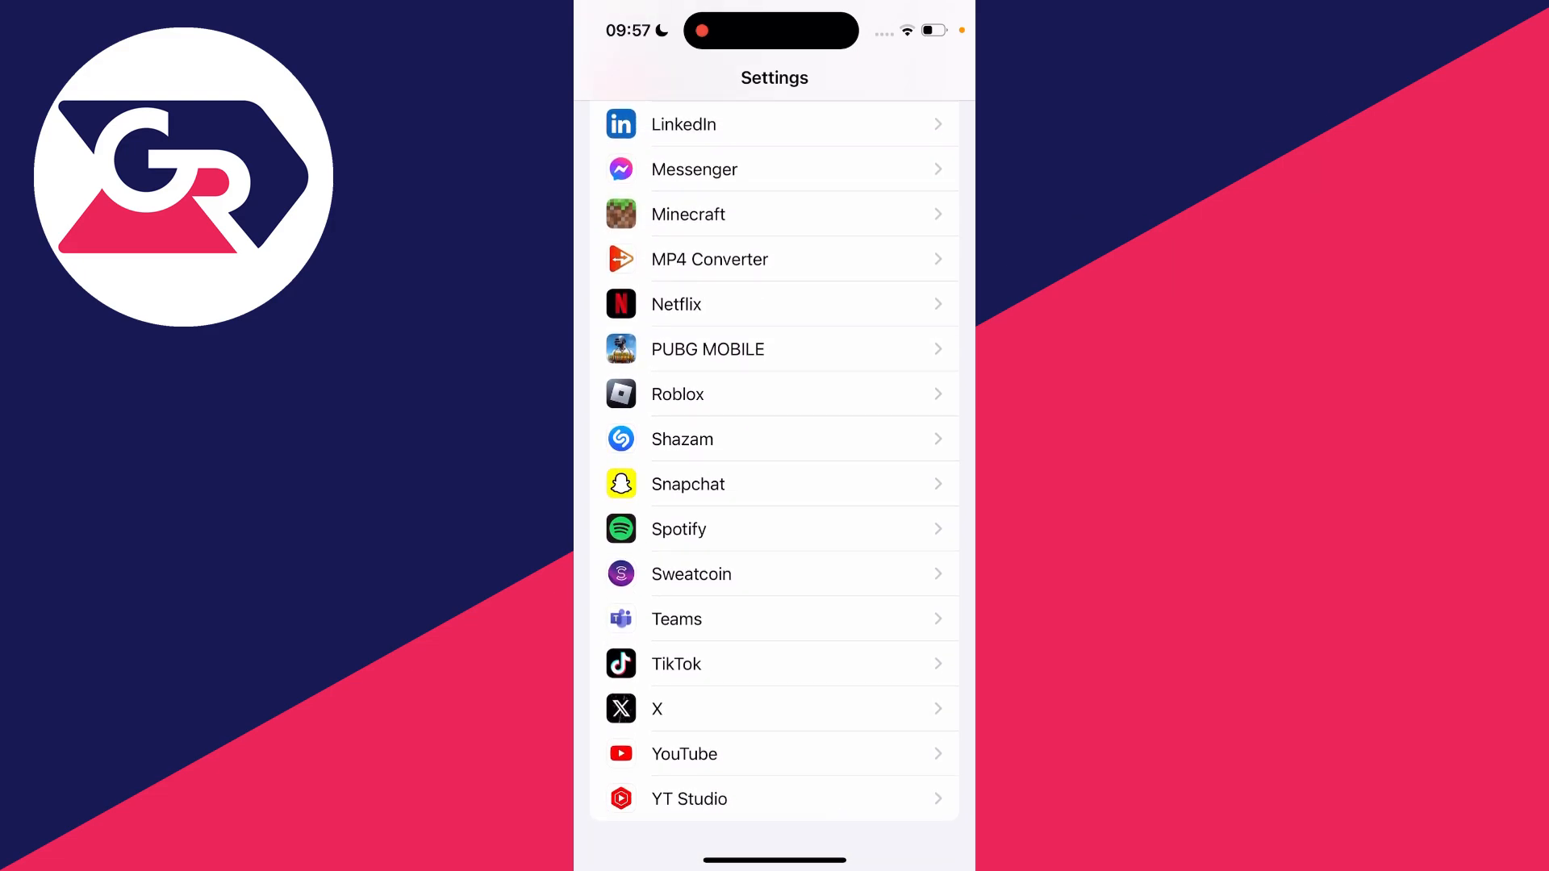
{"action": "left_click", "coordinate": [774, 664]}
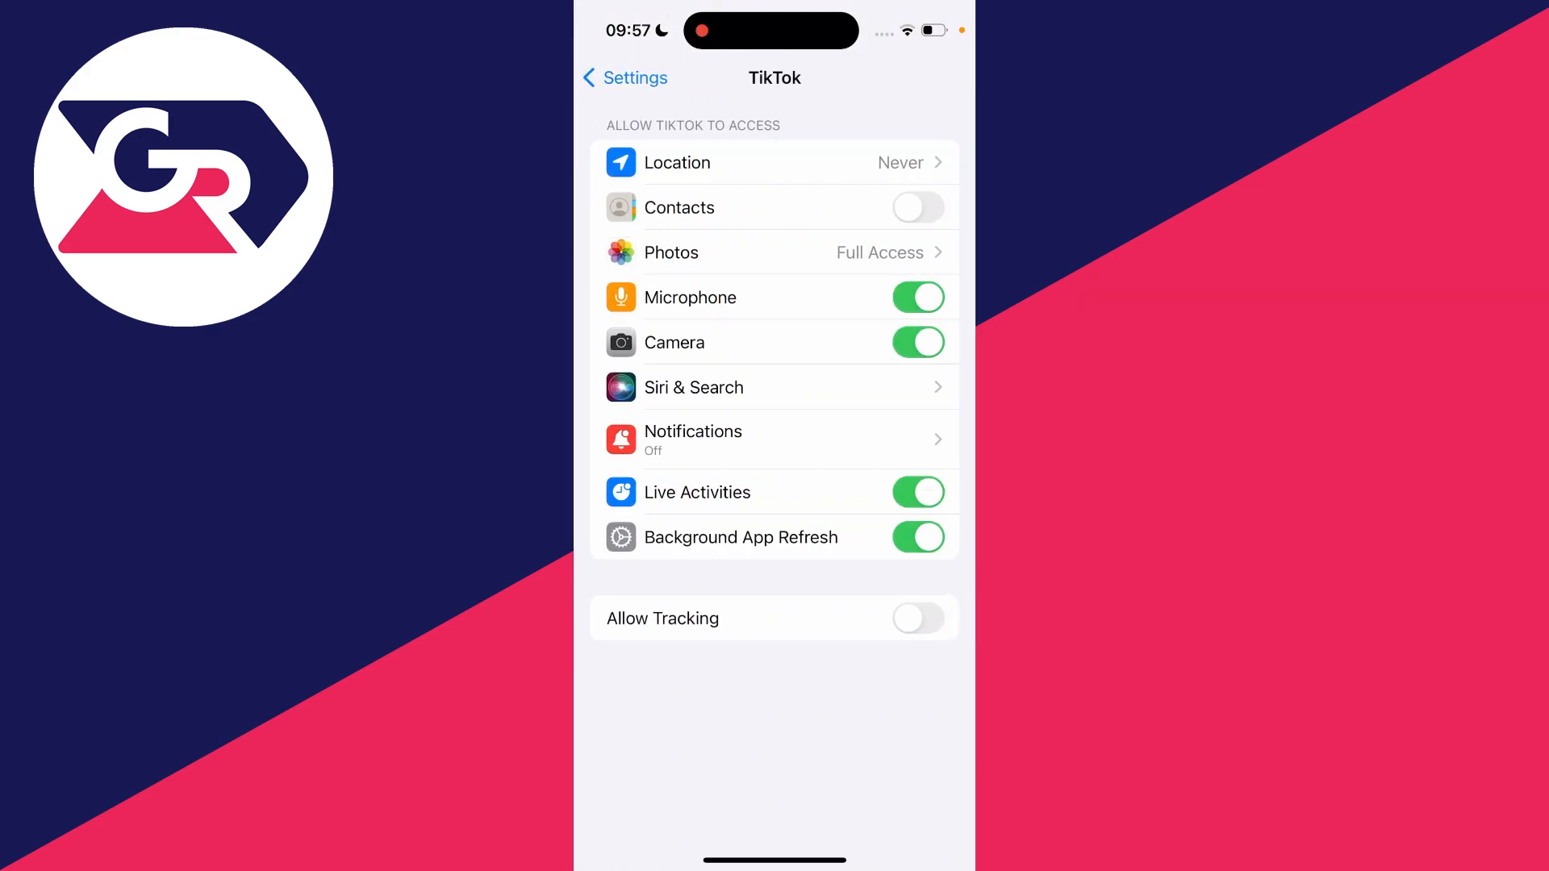
Step: Toggle TikTok's Camera switch off and back on, leaving it allowed
{"action": "left_click", "coordinate": [919, 342]}
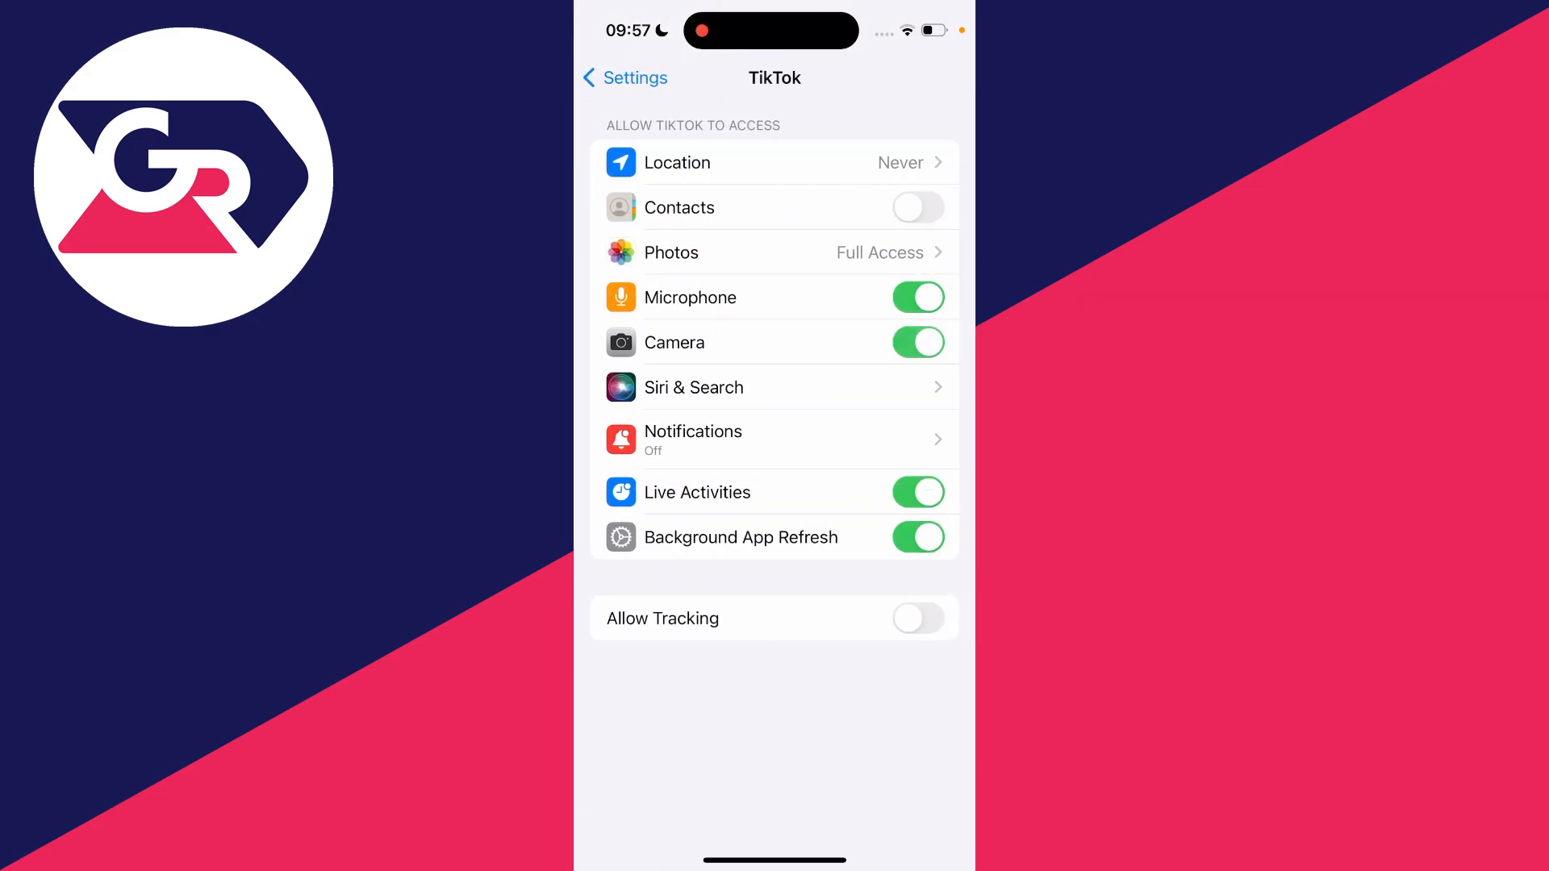